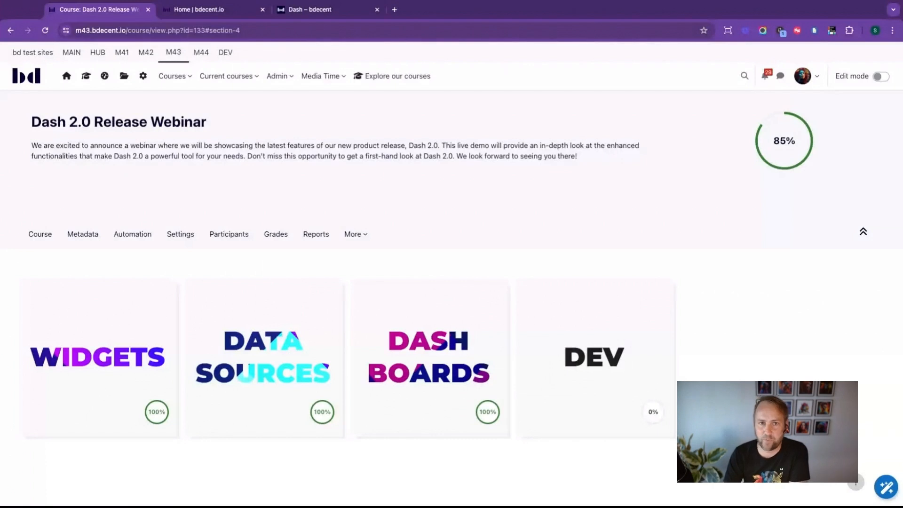
Open the Custom data sources poster and examine the Intro, Timecreated and Timemodified values in the Variant 1 table
scroll(772, 254, down, 3)
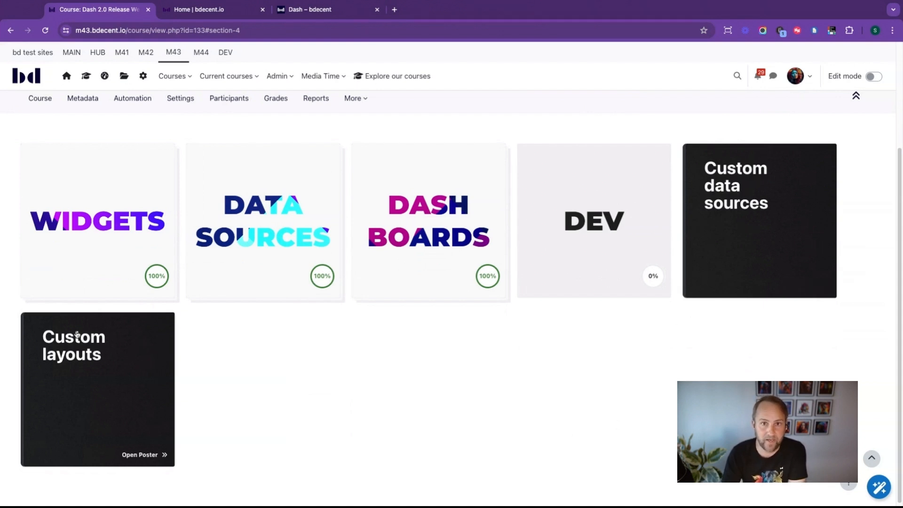
triple_click(725, 194)
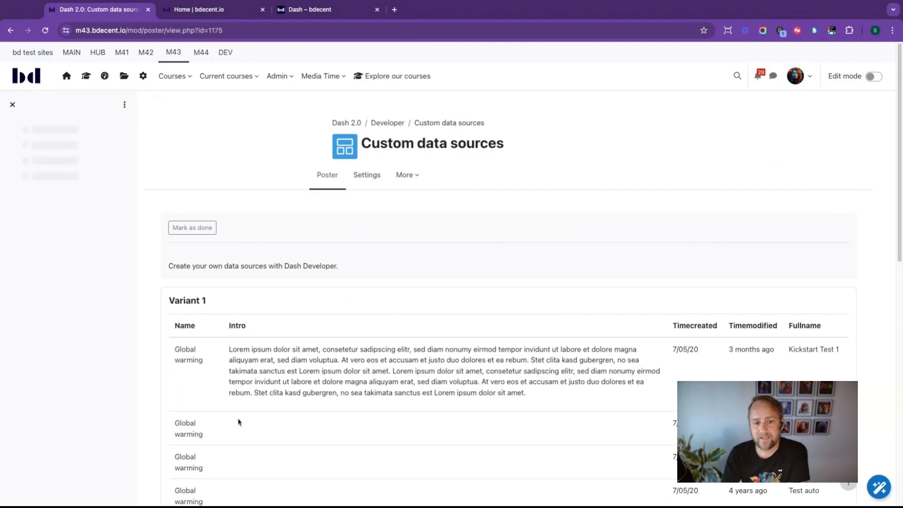
scroll(247, 389, down, 3)
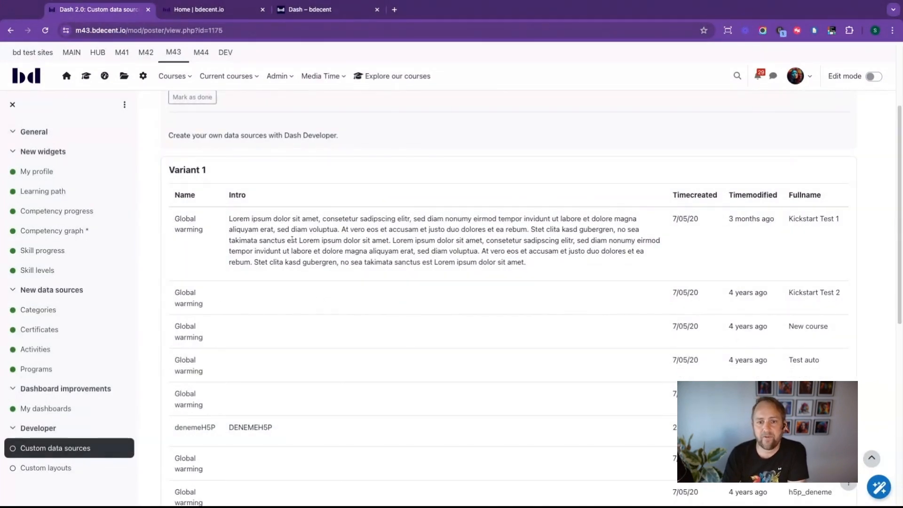
triple_click(328, 238)
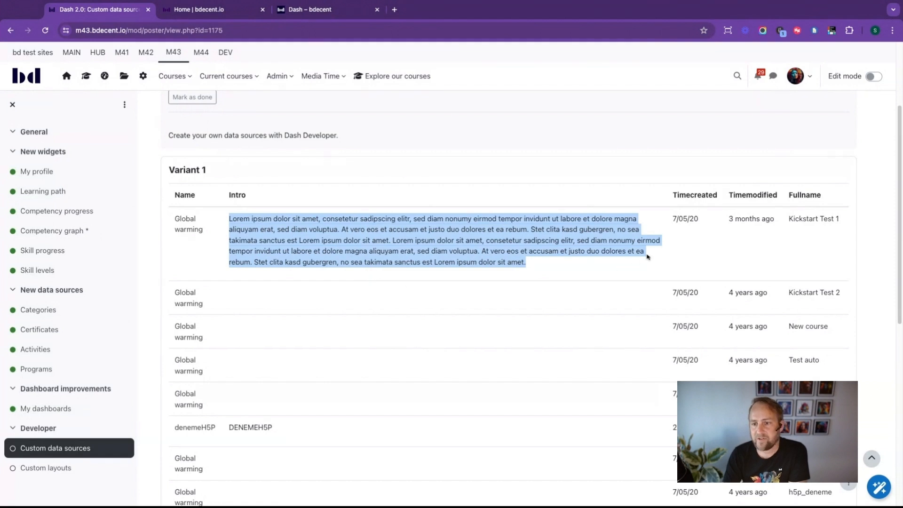
triple_click(684, 220)
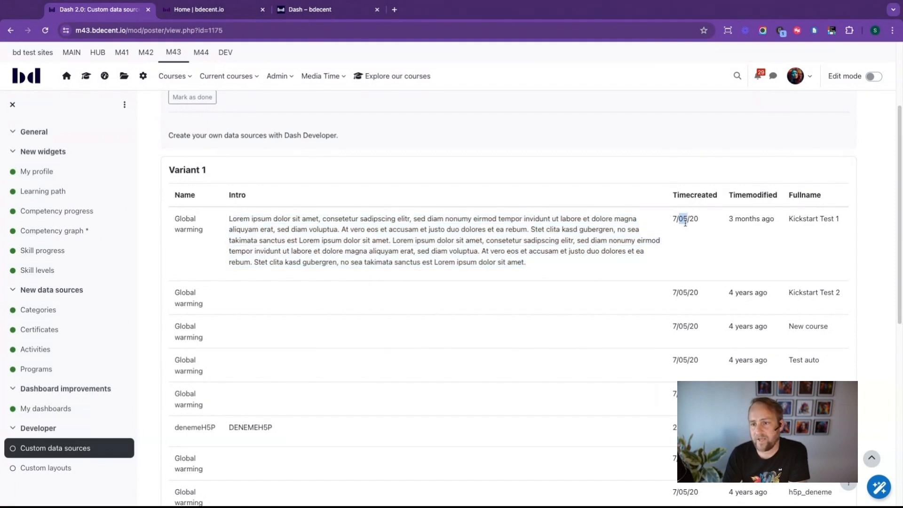
triple_click(750, 218)
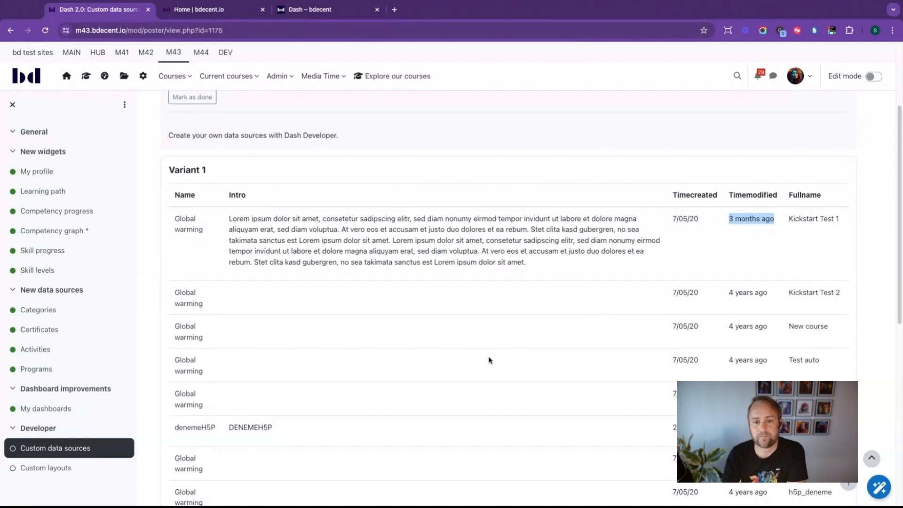
Examine the Variant 2 and Variant 3 user tables, including the Email column in Variant 2
scroll(489, 359, down, 8)
drag(168, 196, 291, 268)
click(290, 269)
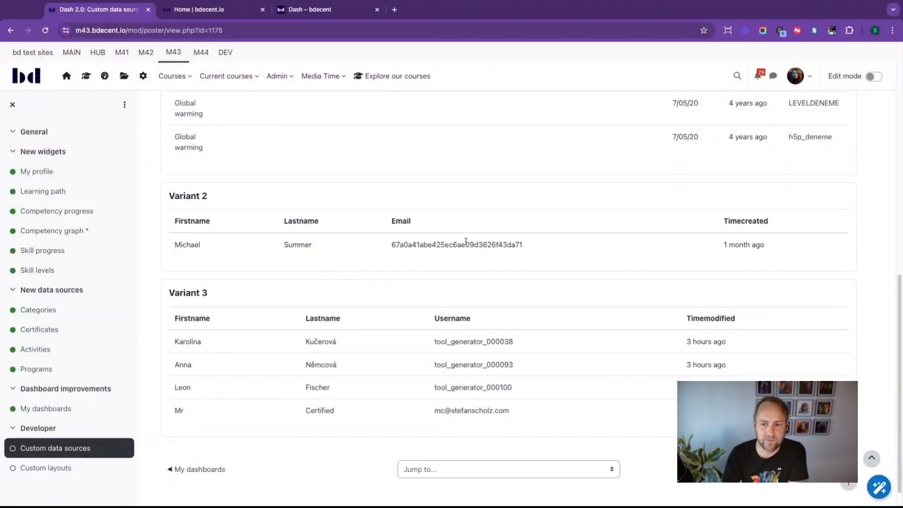
double_click(435, 241)
double_click(456, 246)
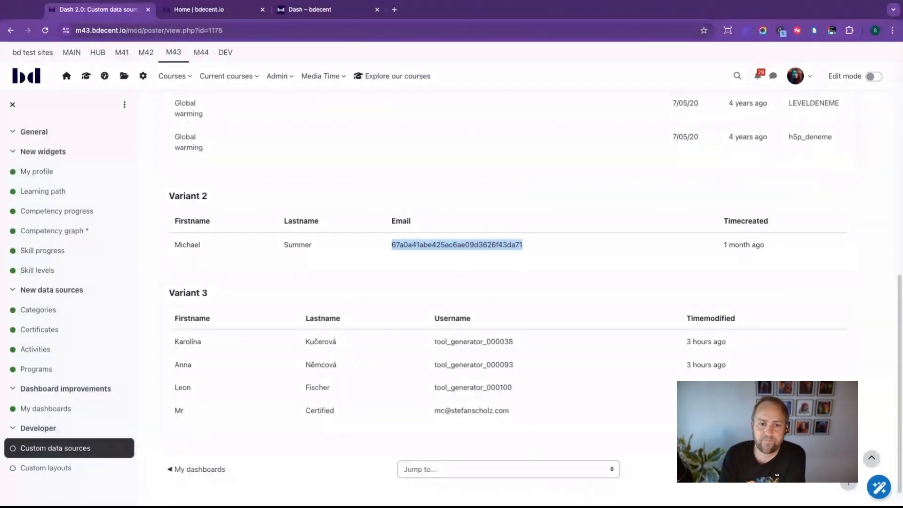
click(301, 291)
scroll(212, 295, down, 1)
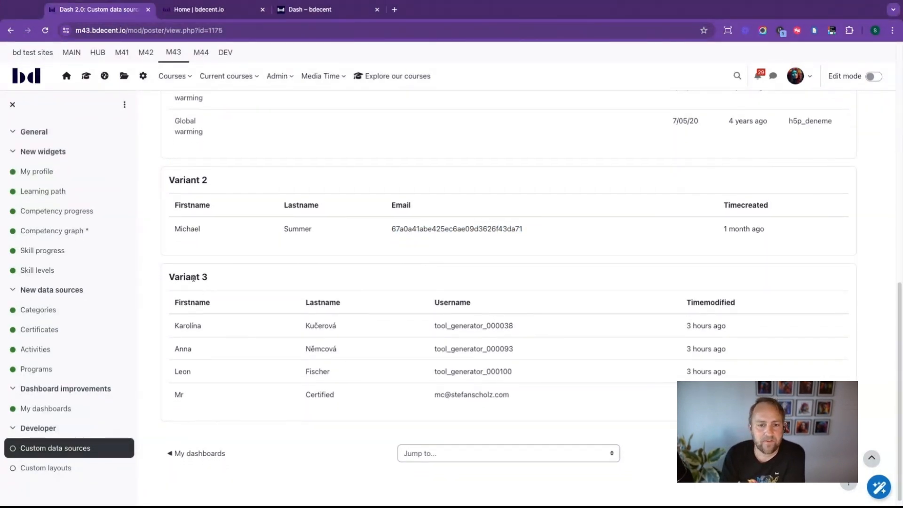
drag(167, 277, 245, 413)
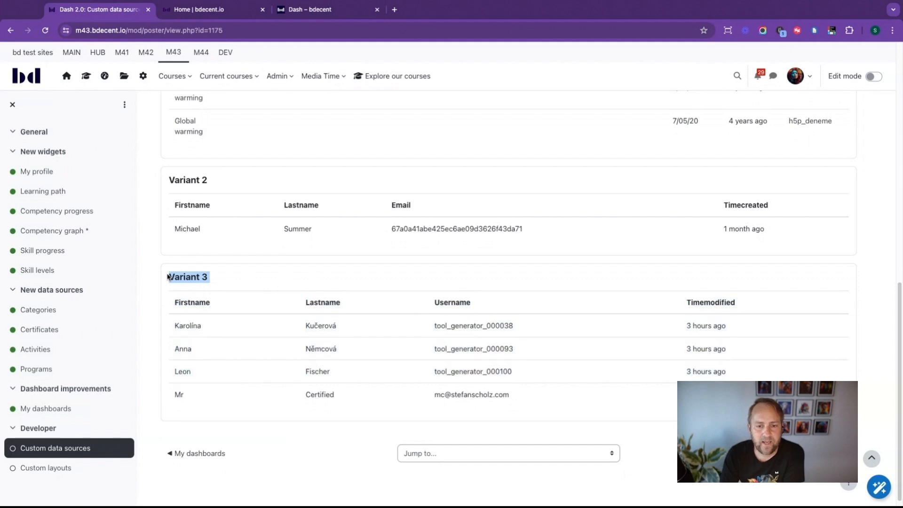
click(246, 412)
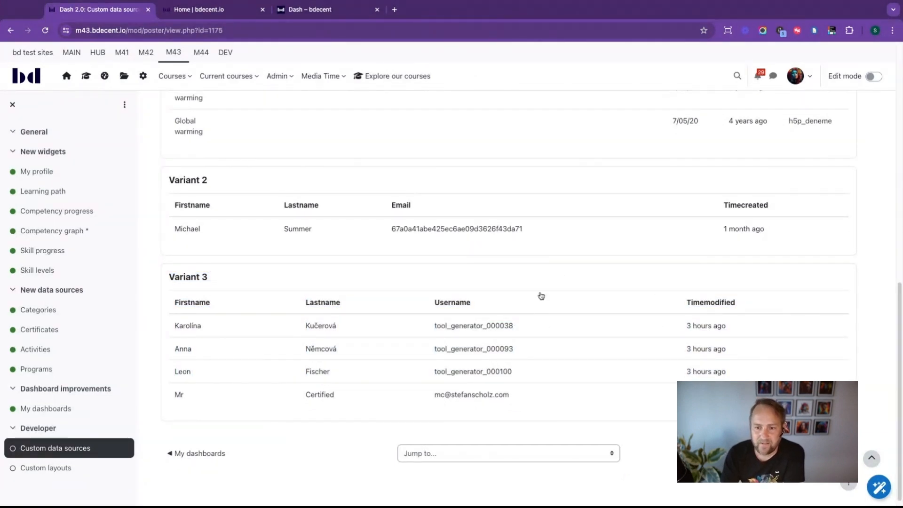
Open the Data sources administration page in a new browser tab and review the Unconfirmed users and Suspended users entries
click(280, 78)
super+click(307, 171)
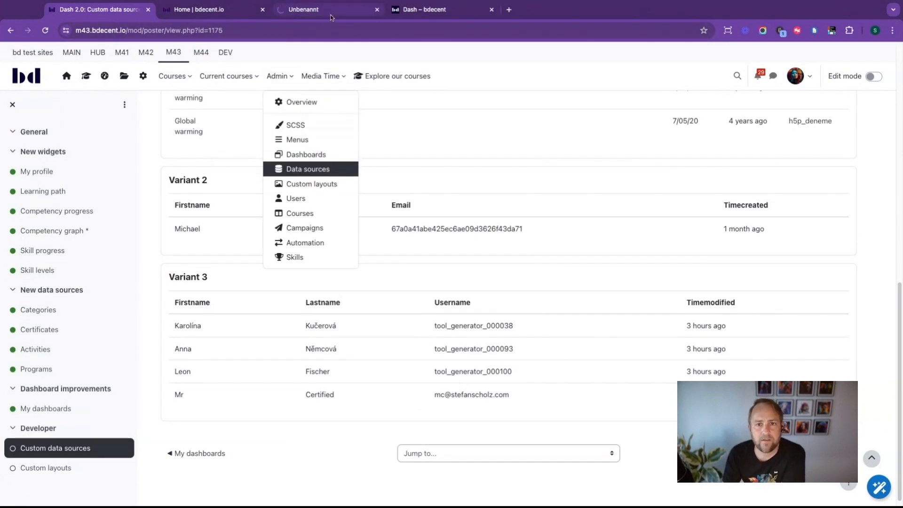
click(330, 13)
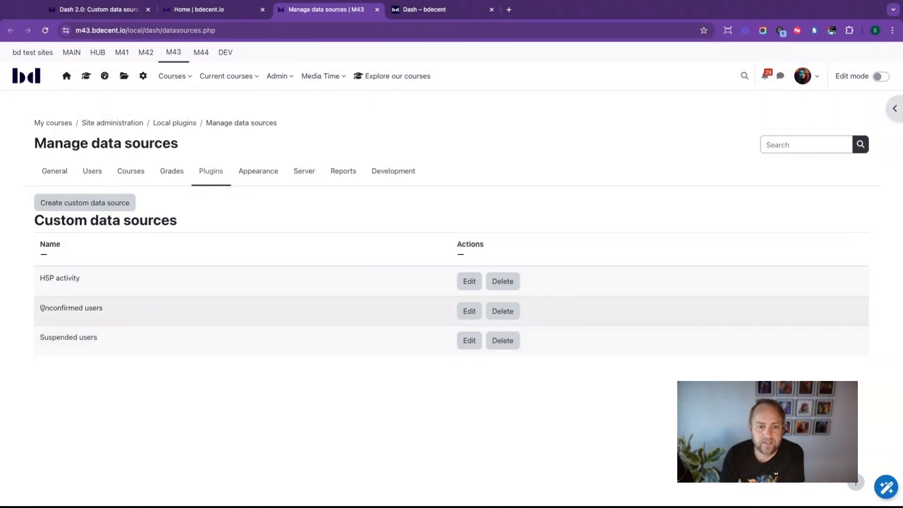
drag(40, 309, 100, 309)
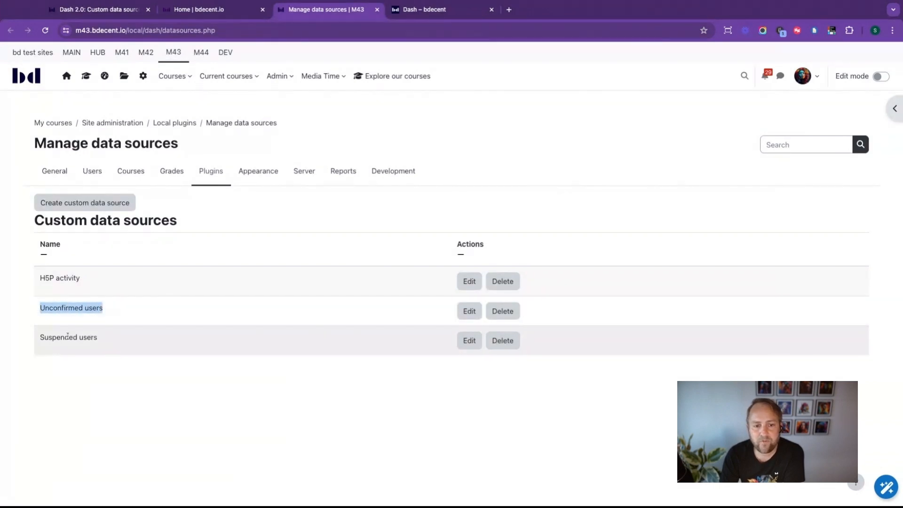
drag(41, 338, 79, 338)
click(80, 338)
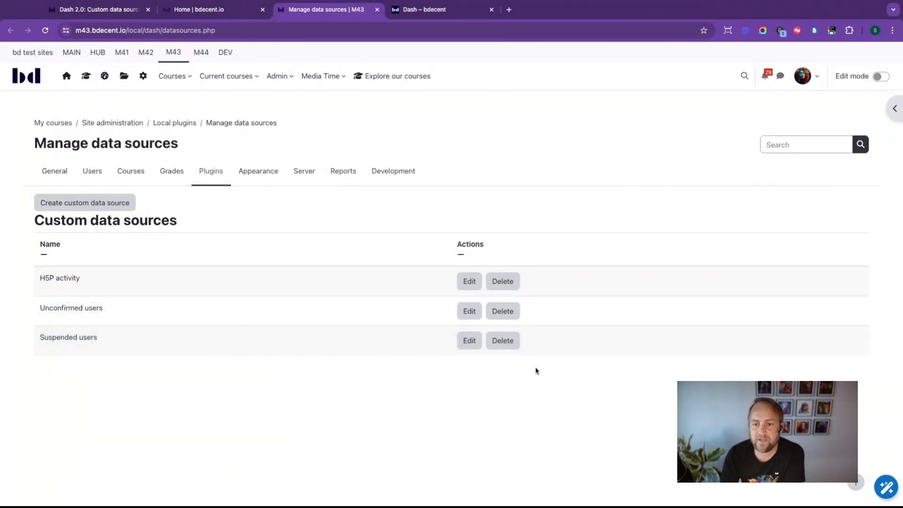
Open the Suspended users data source for editing and review its data source name and ID number
click(460, 342)
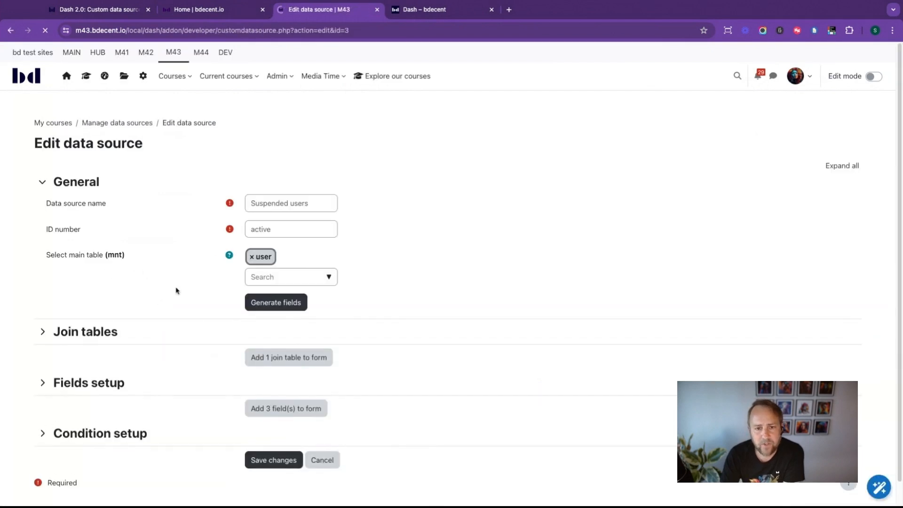
triple_click(319, 202)
triple_click(306, 203)
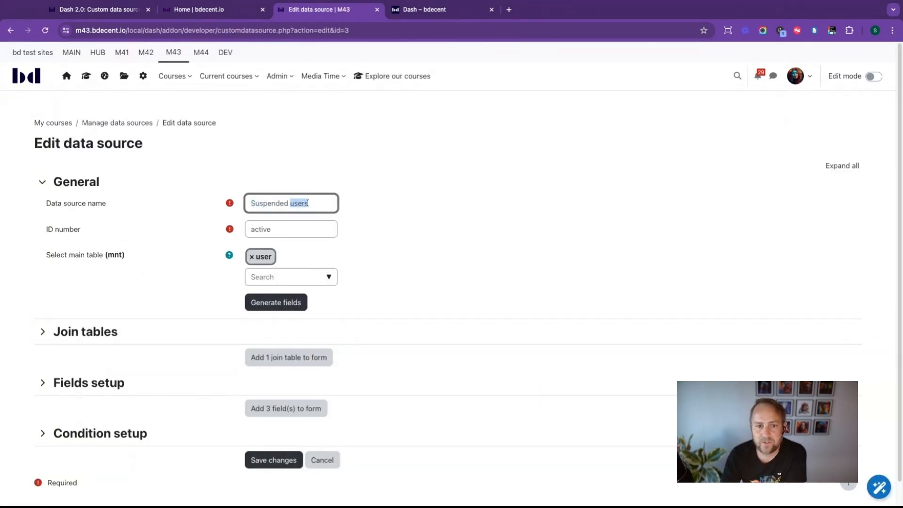
click(264, 233)
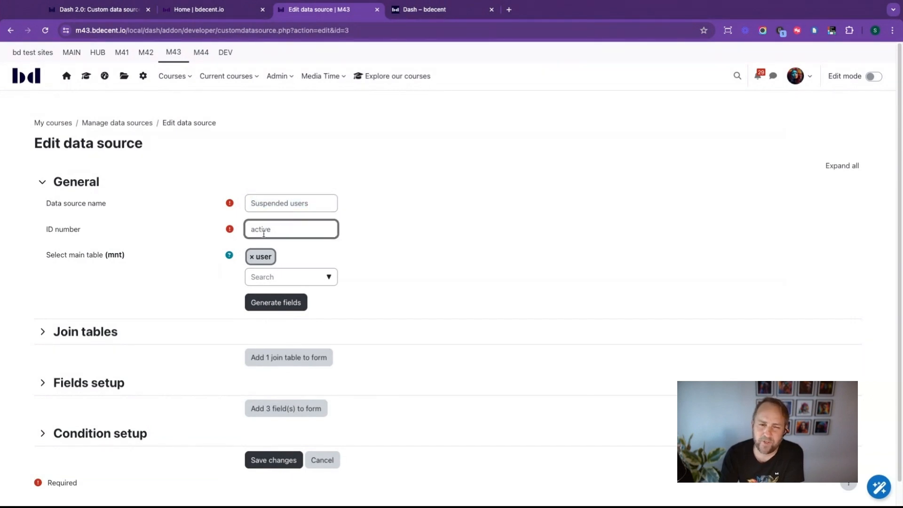
click(403, 249)
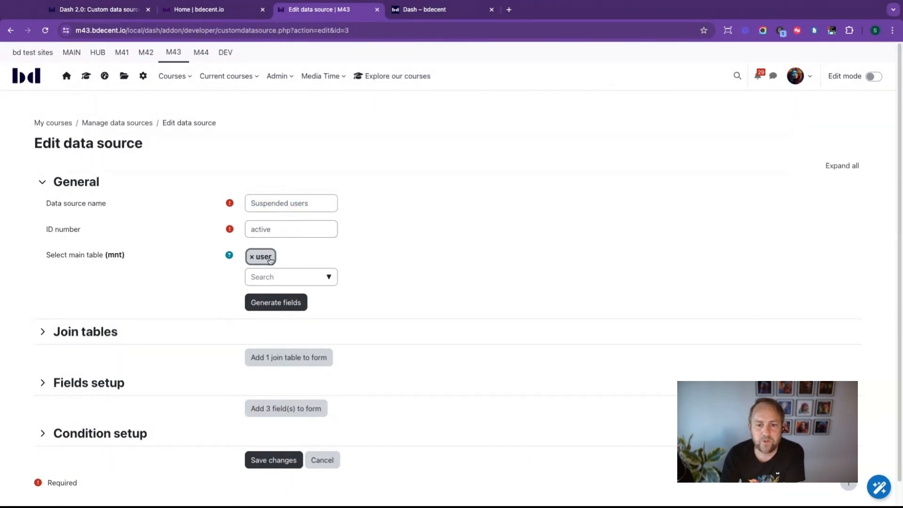
Browse the database tables available as the main table, keeping the current selection
click(329, 277)
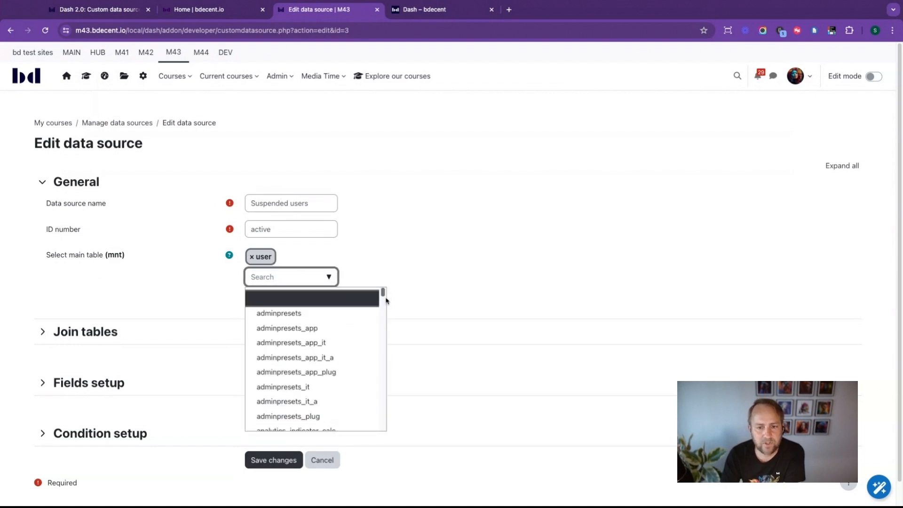
drag(384, 296, 384, 336)
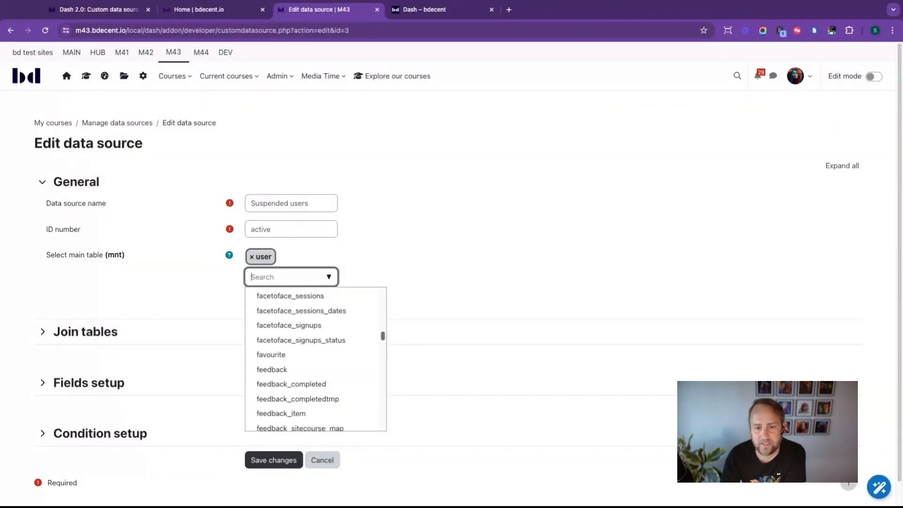
click(492, 277)
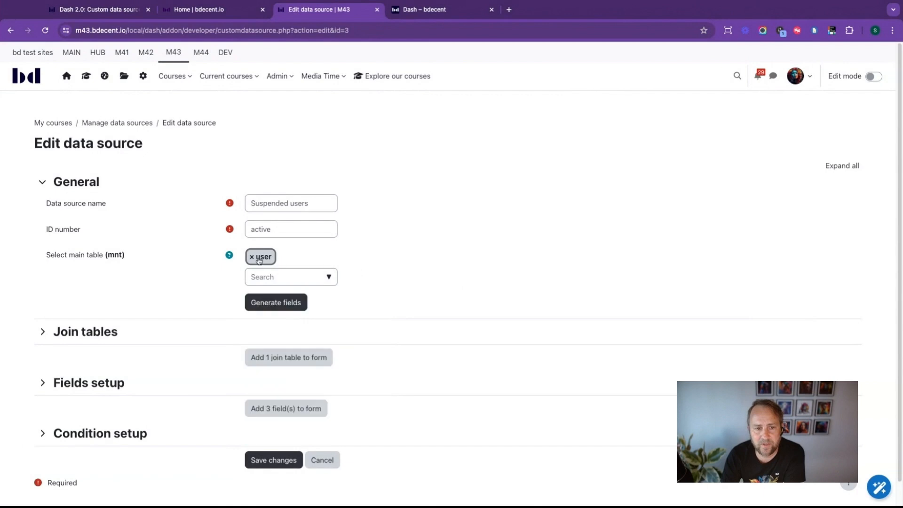
Inspect the Join tables settings by temporarily enabling joins, and collapse the section with joins disabled again
click(106, 332)
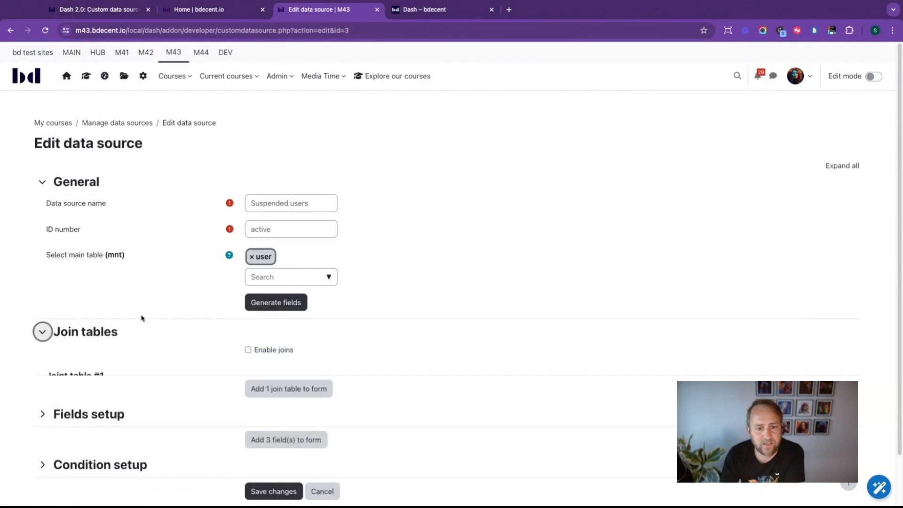
scroll(126, 324, down, 2)
click(285, 278)
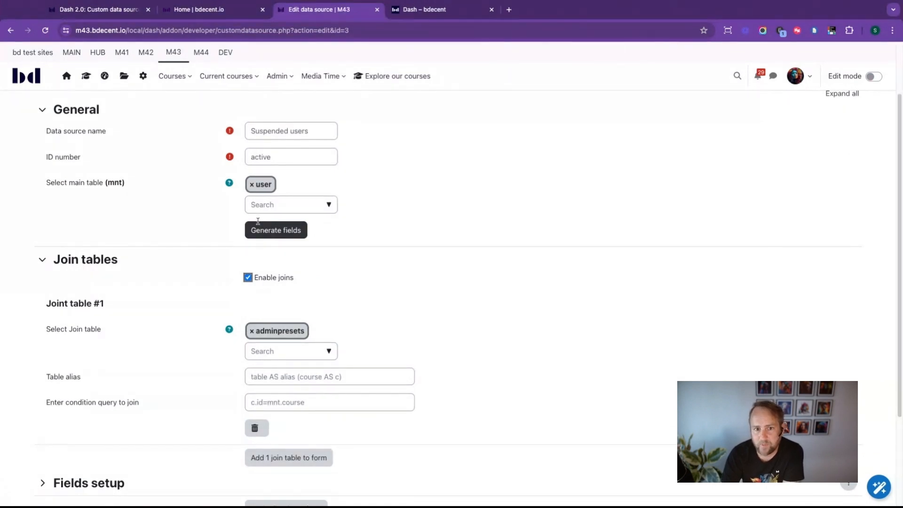
click(247, 277)
click(108, 259)
Expand Fields setup and examine the selected field and format transformation of Field #1 through Field #4
click(108, 360)
scroll(115, 348, down, 4)
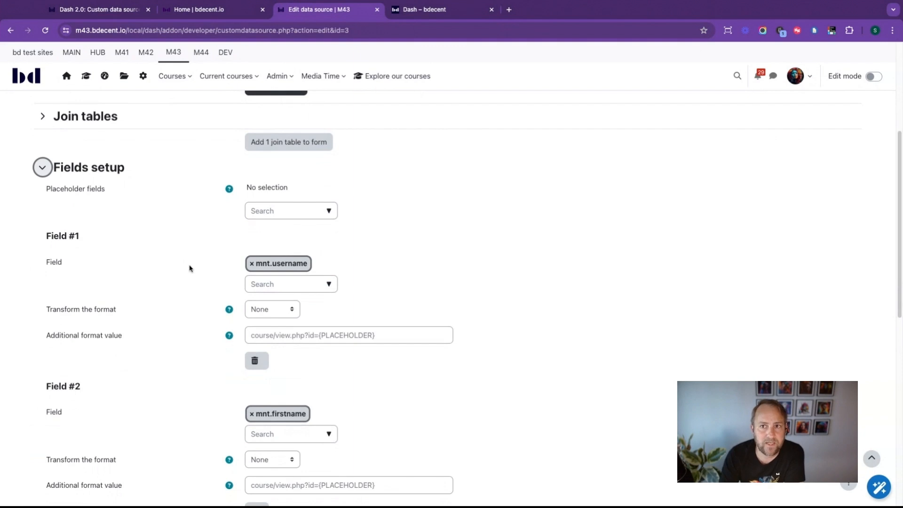
scroll(189, 270, down, 1)
scroll(293, 234, down, 3)
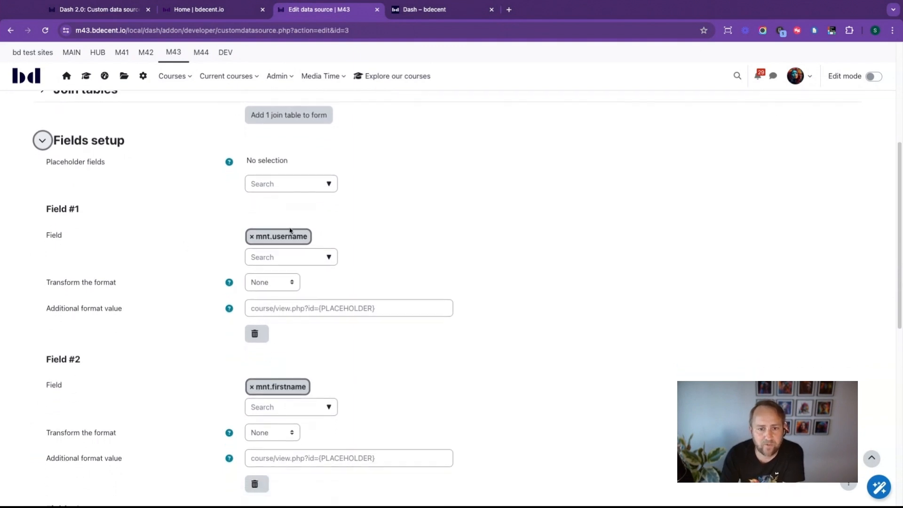
scroll(296, 320, down, 7)
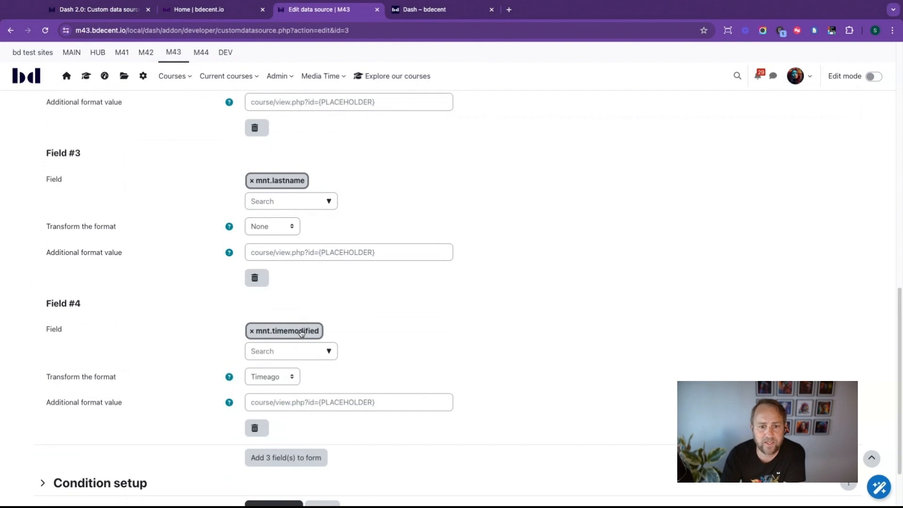
scroll(301, 333, up, 12)
scroll(300, 327, down, 4)
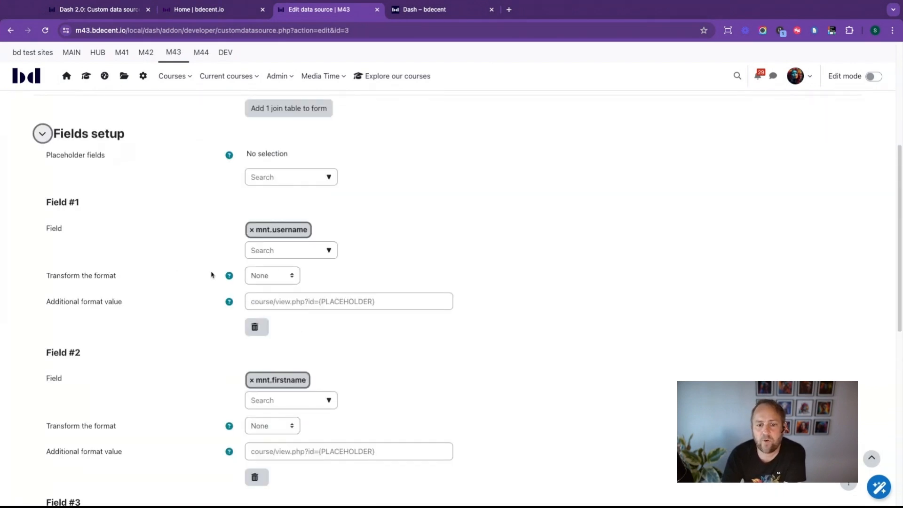
scroll(210, 275, down, 3)
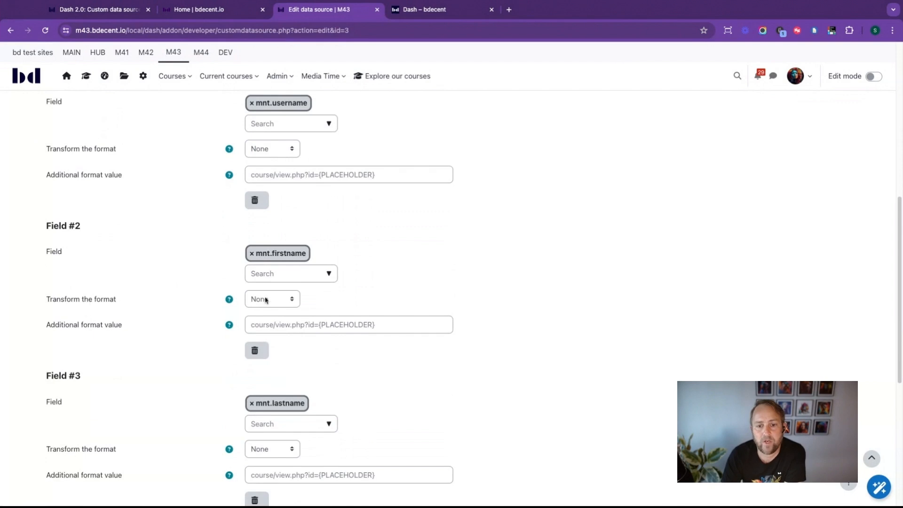
scroll(271, 301, down, 4)
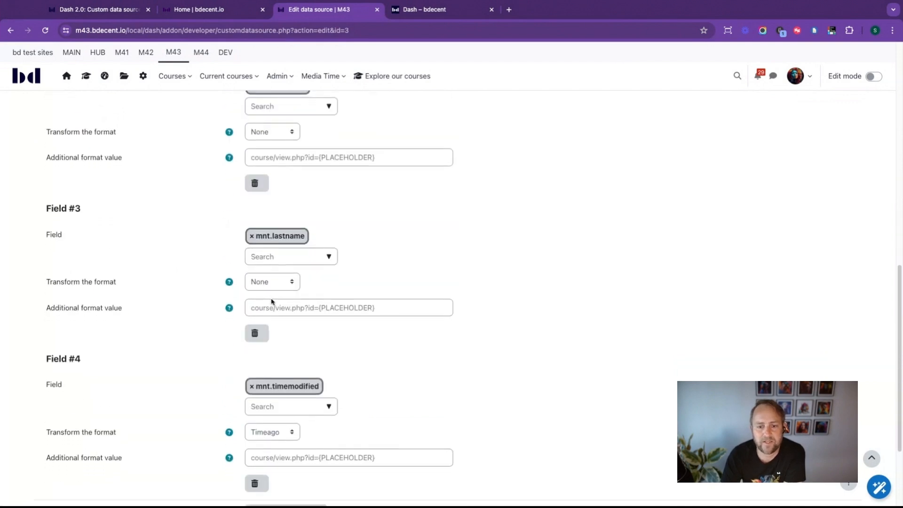
scroll(292, 320, down, 3)
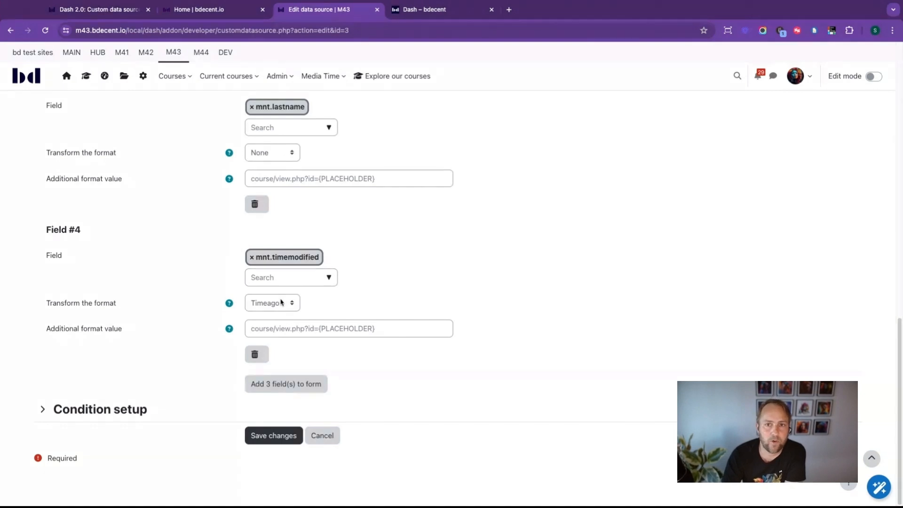
Check the Timemodified column of Variant 3 on the poster page and return to the data source's edit form
click(111, 10)
drag(691, 326, 758, 326)
triple_click(758, 326)
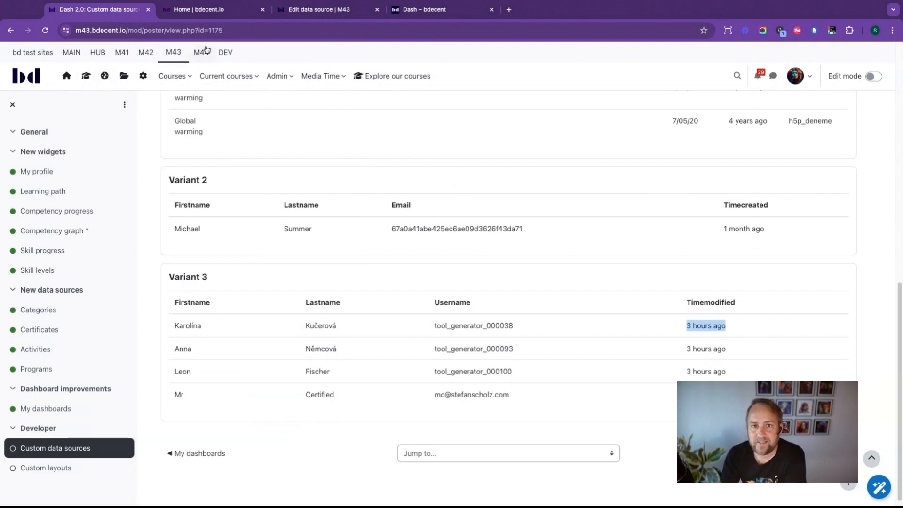
click(314, 13)
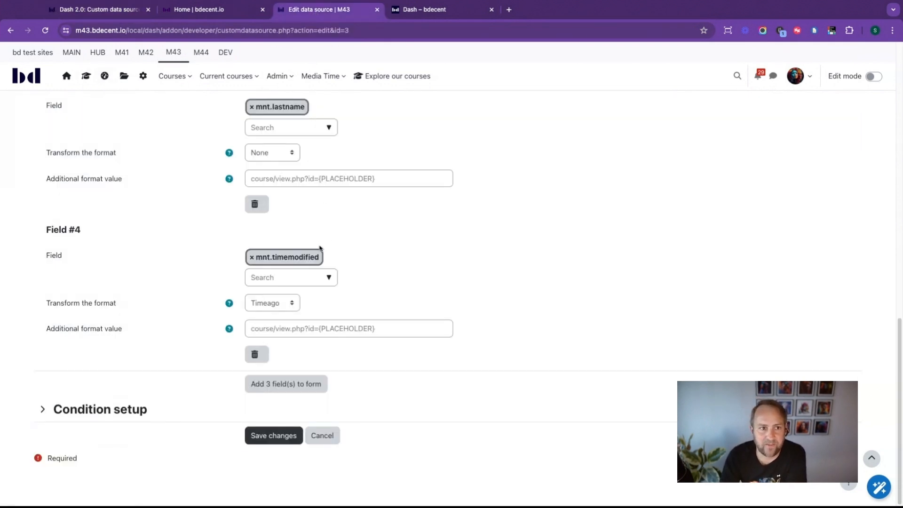
Expand Condition setup, review the condition on the suspended field, and leave the edit form for the data source list
click(130, 408)
scroll(268, 323, down, 5)
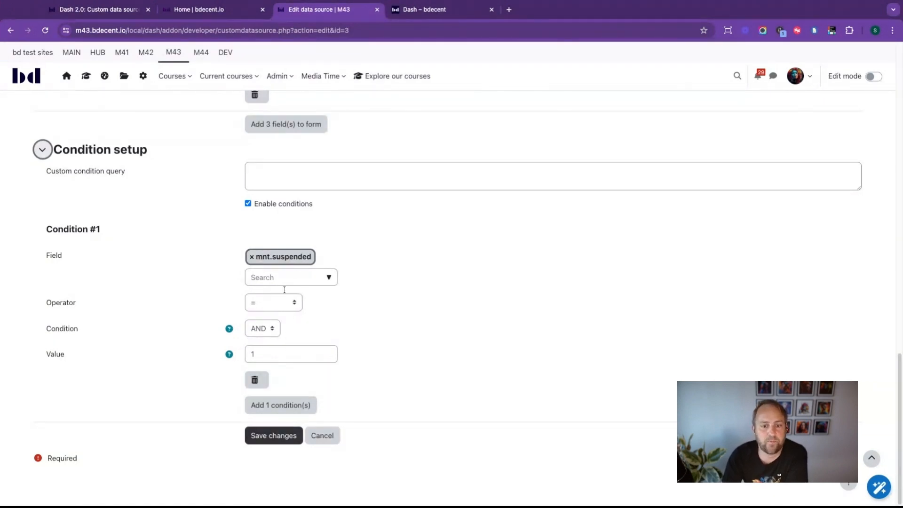
click(322, 436)
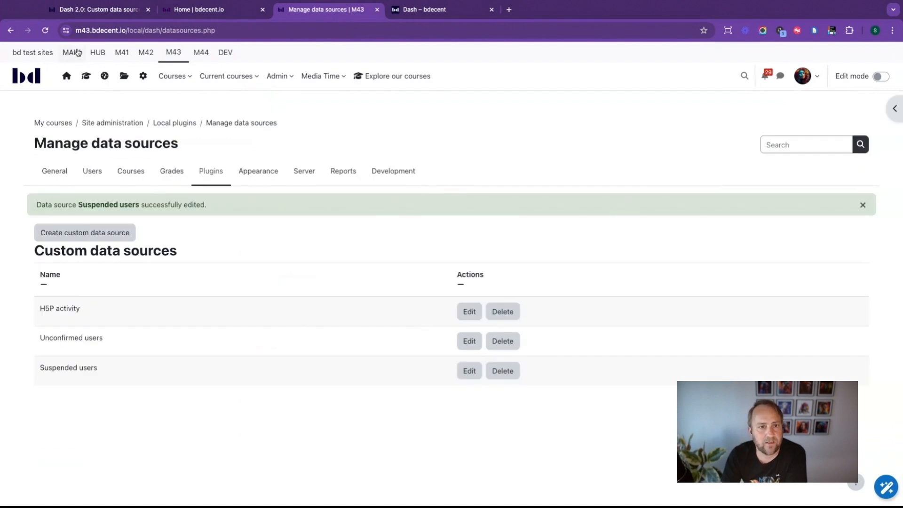
Turn on edit mode for the Custom data sources poster page and add a Dash block below Variant 3
click(94, 10)
click(882, 80)
scroll(427, 271, down, 10)
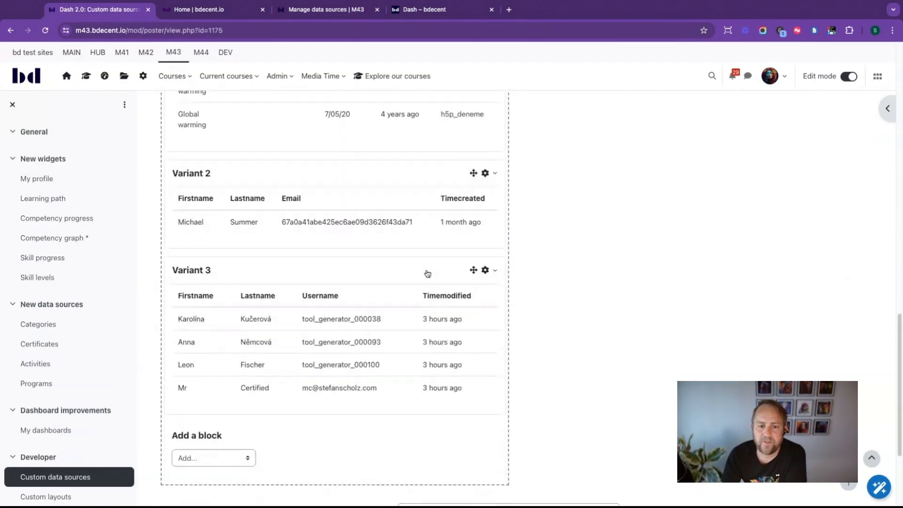
scroll(428, 273, down, 3)
click(225, 307)
click(226, 308)
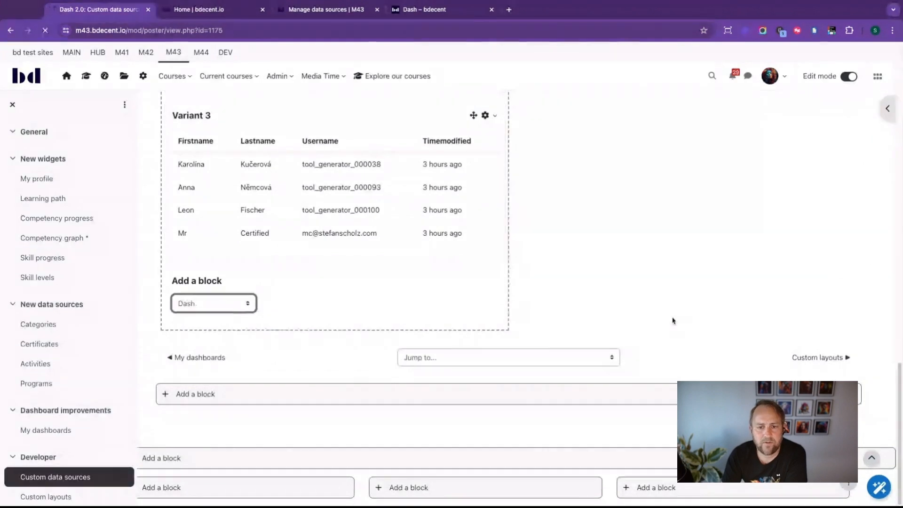
Review the data sources offered under Build your own in the new Dash block, including the custom ones
scroll(576, 319, down, 10)
scroll(575, 320, down, 1)
scroll(575, 318, up, 2)
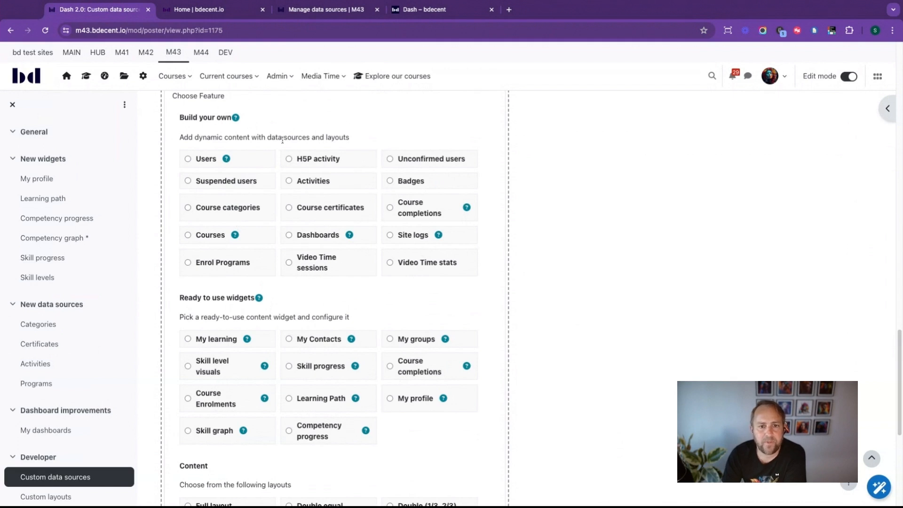
scroll(389, 271, up, 2)
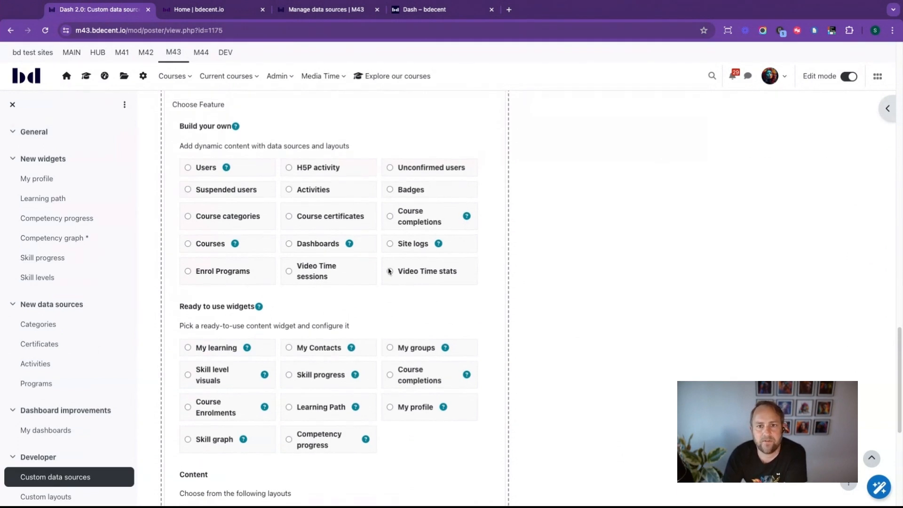
Delete the New Dash block from the poster page
click(493, 152)
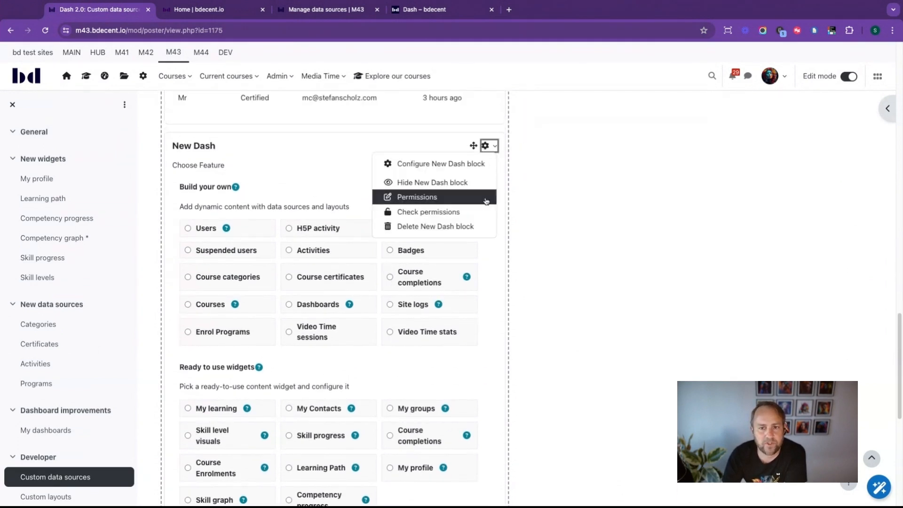
click(456, 231)
click(325, 128)
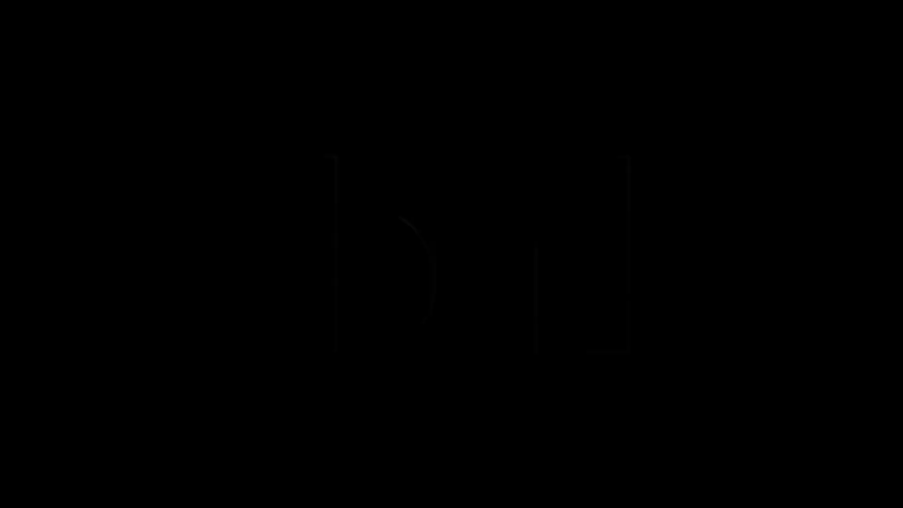